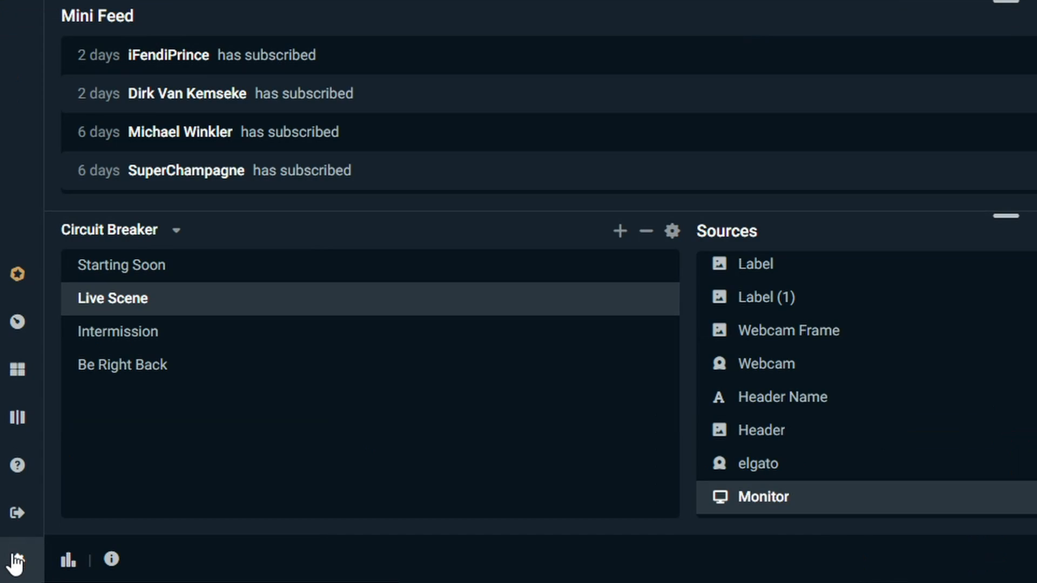
- Open the streaming output settings and select AMD as the encoder
left_click(15, 561)
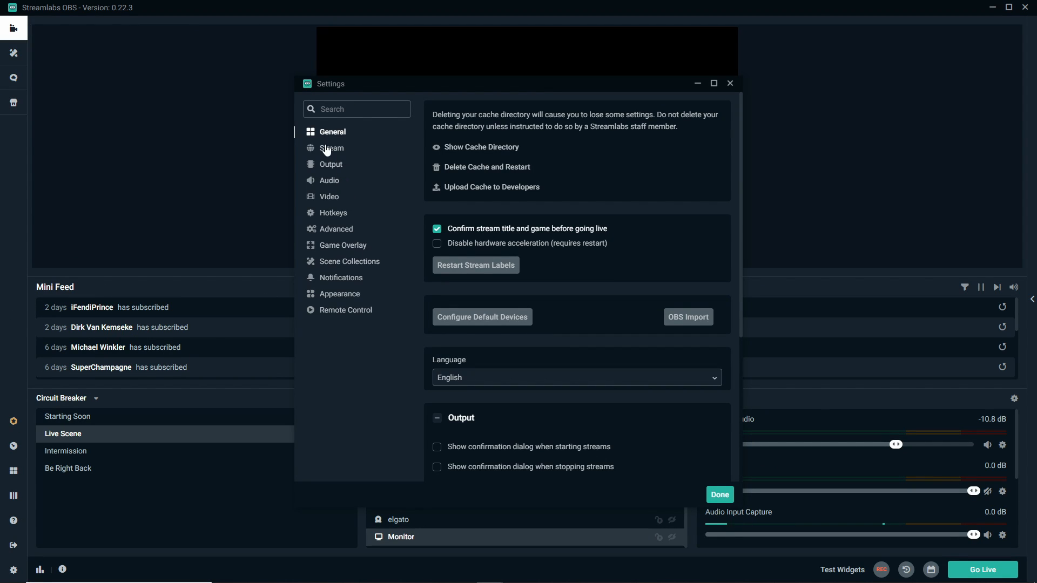
left_click(327, 150)
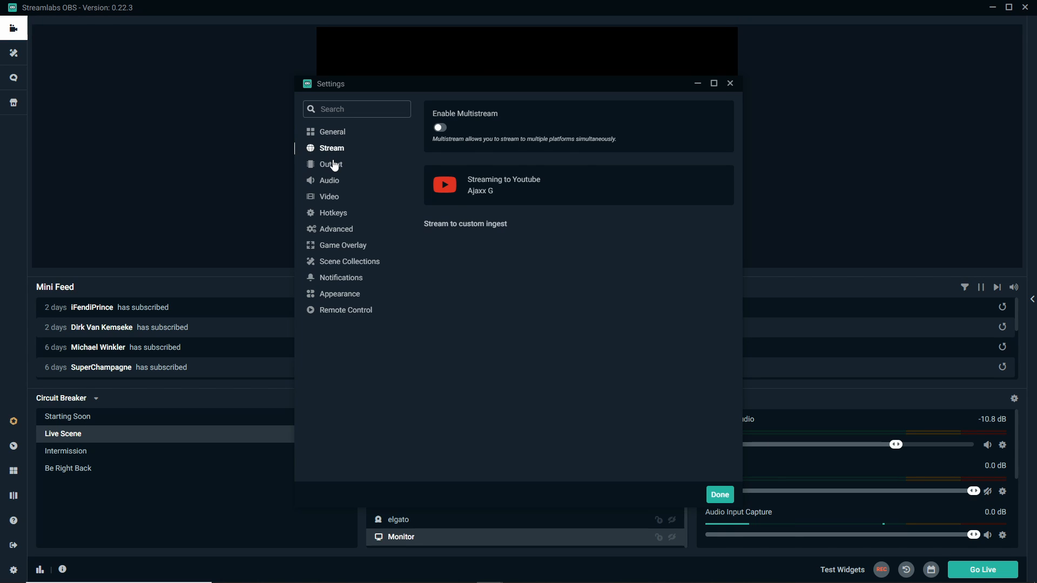
left_click(334, 165)
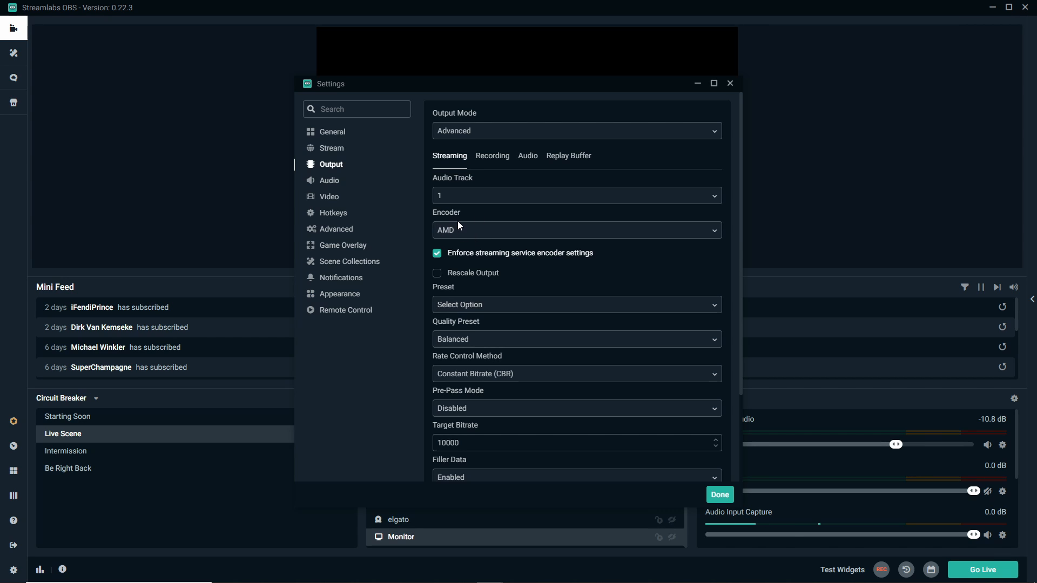
left_click(458, 235)
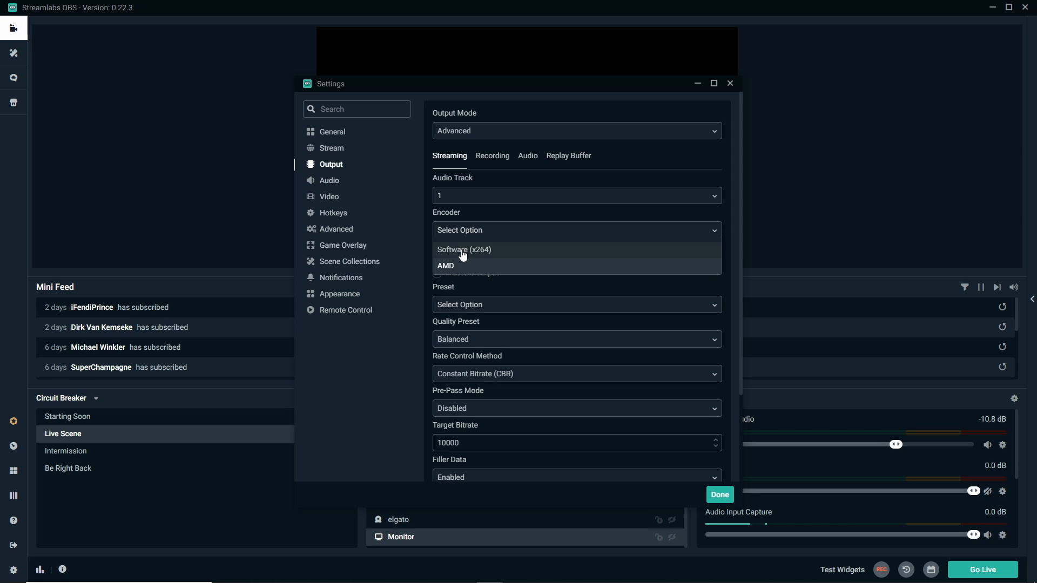
left_click(473, 265)
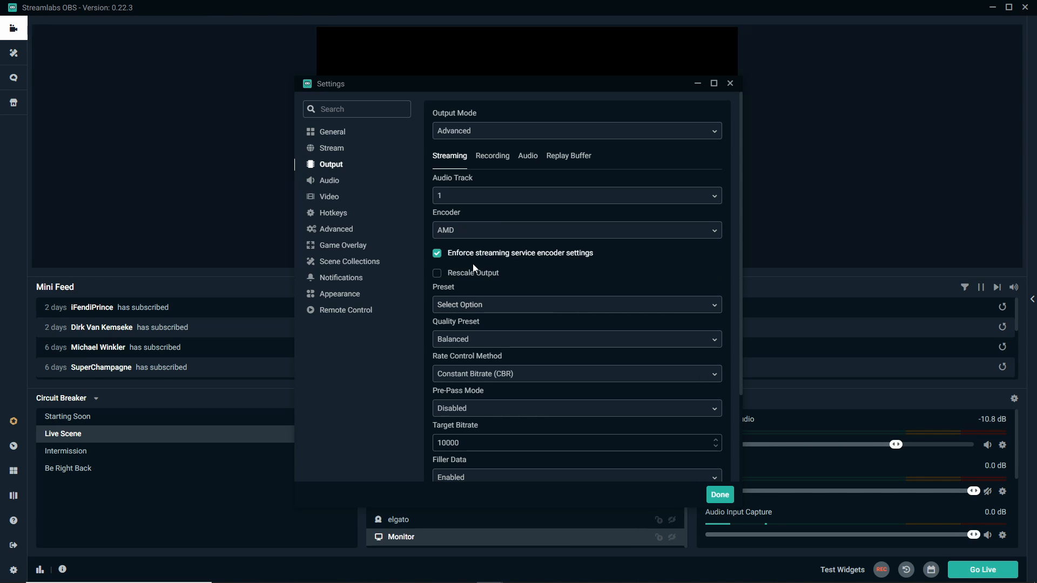
left_click(461, 236)
left_click(529, 269)
- Set the streaming quality preset to Balanced
scroll(505, 264, "down", 1)
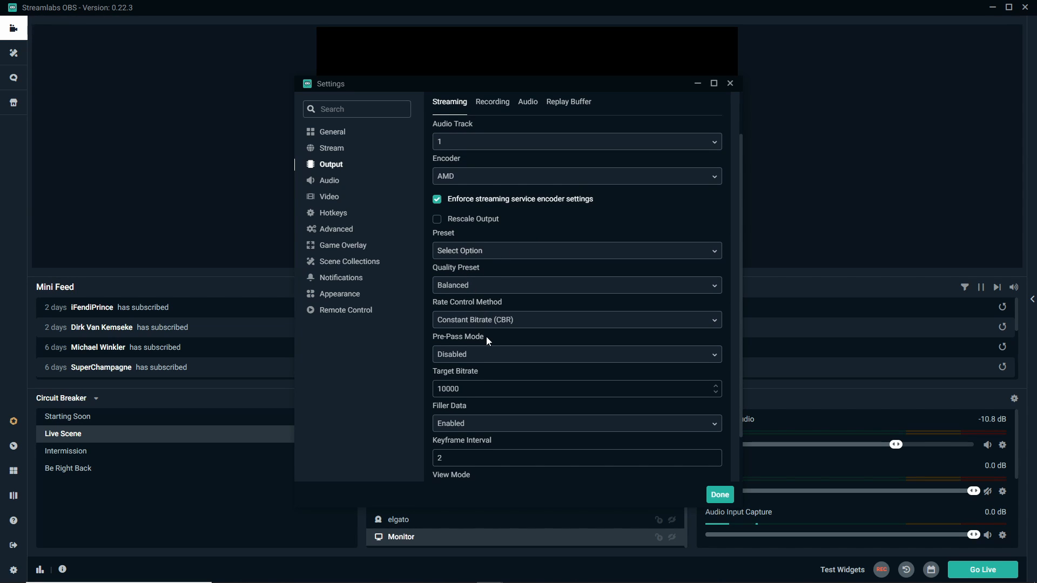
left_click(468, 291)
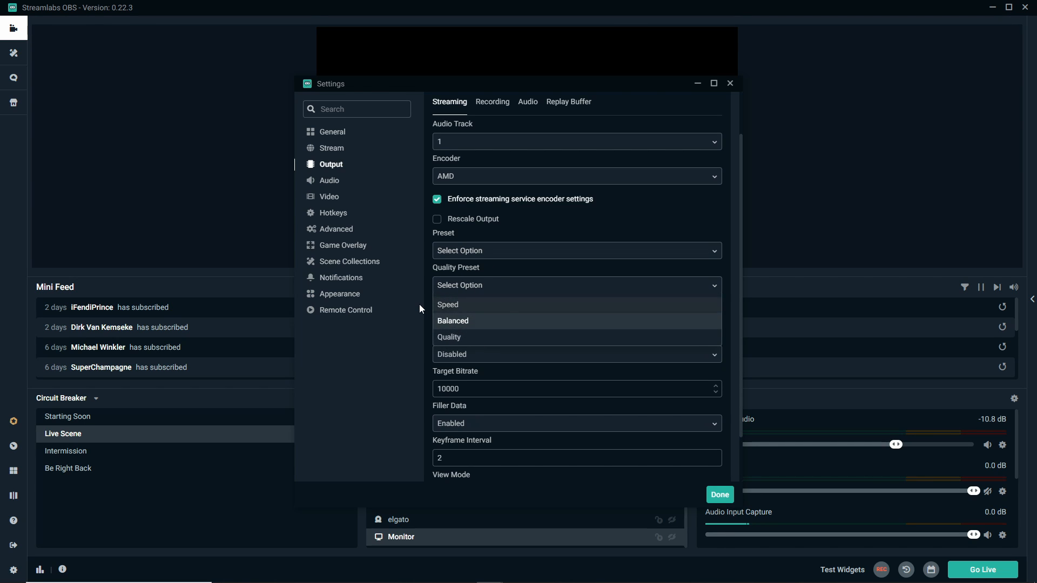
left_click(457, 320)
- Set the streaming target bitrate to 10000
scroll(453, 310, "down", 1)
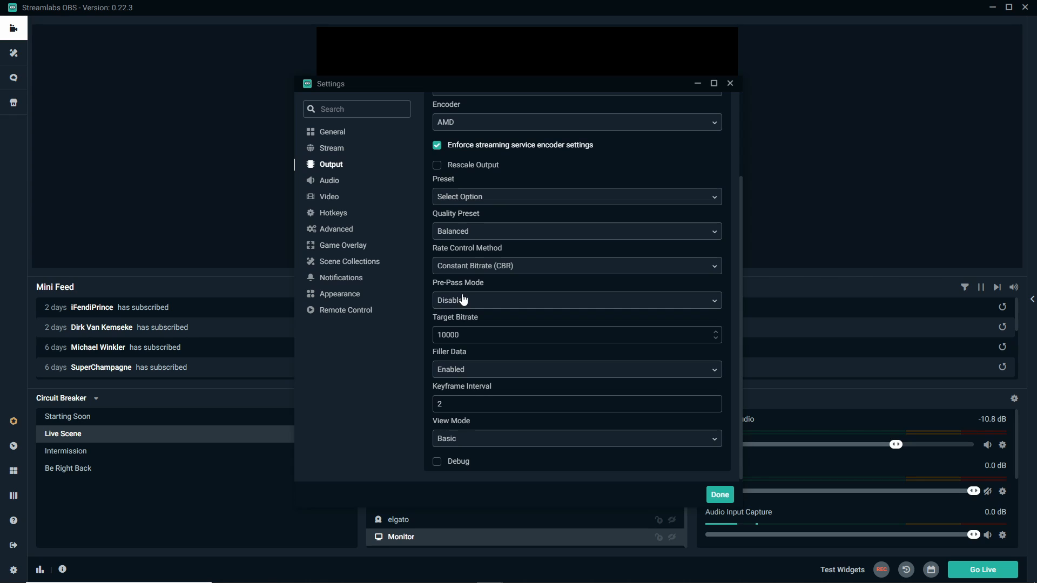
scroll(463, 300, "down", 1)
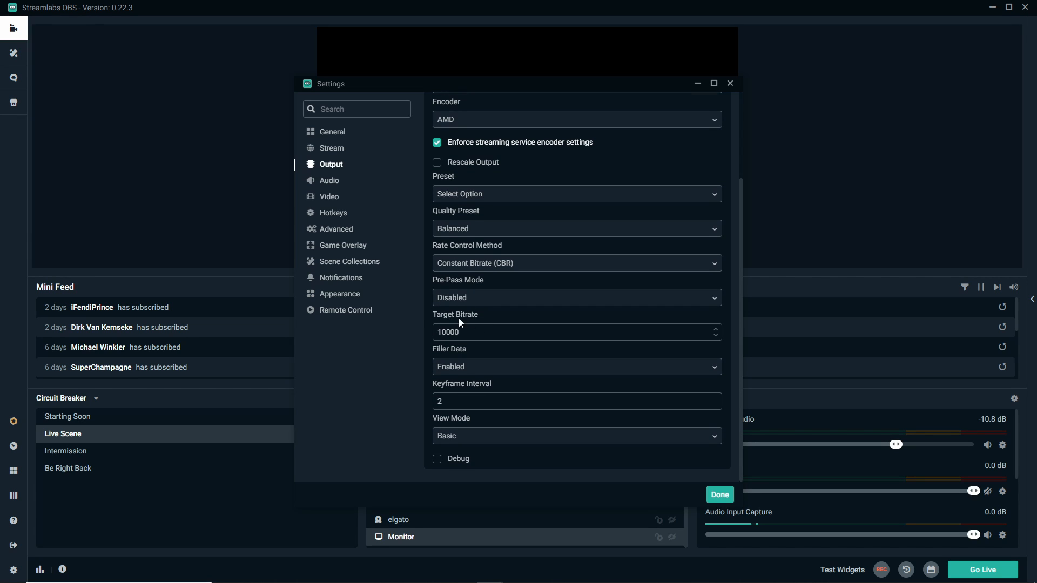
left_click_drag(459, 332, 441, 332)
type("9998")
key("Up")
- Open the recording output settings and select Software (x264) as the recording encoder
scroll(466, 232, "up", 2)
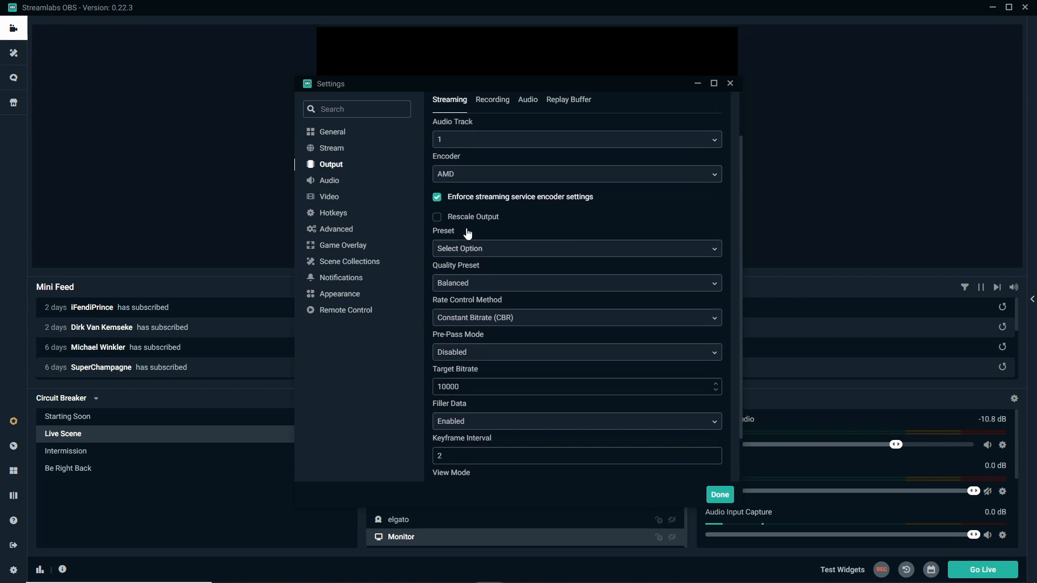
left_click(493, 153)
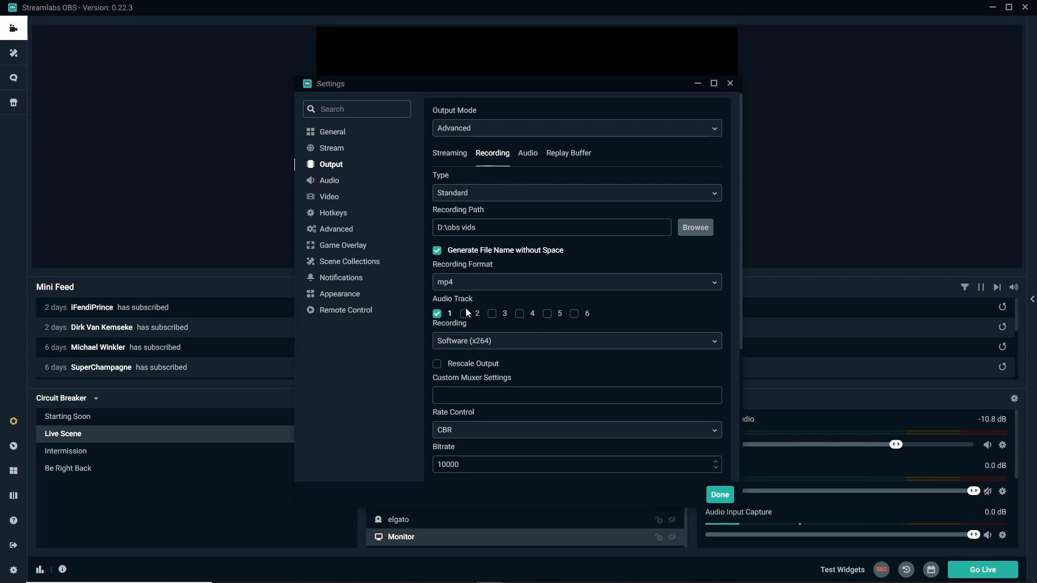
left_click(460, 350)
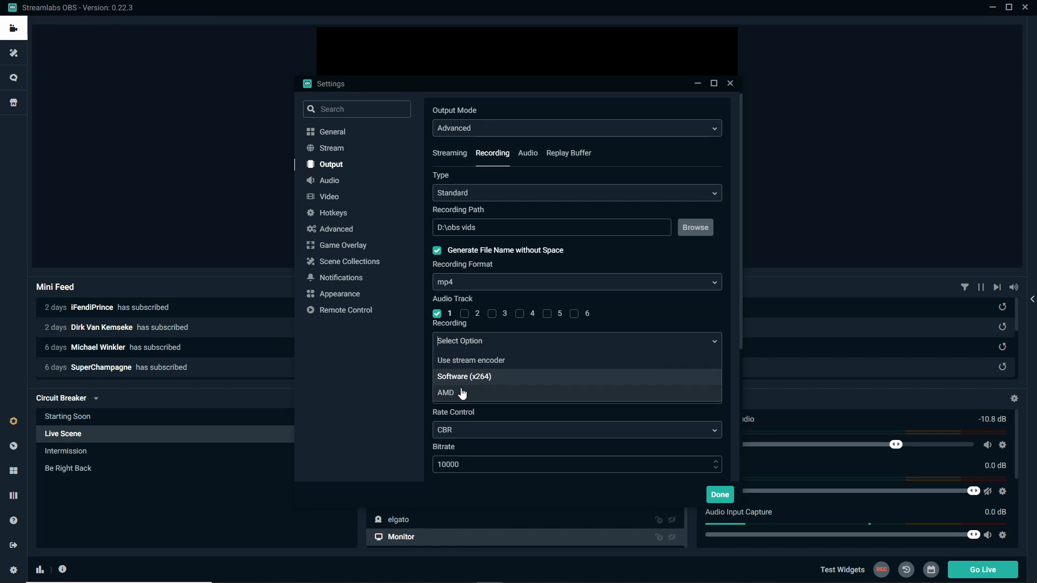
left_click(473, 376)
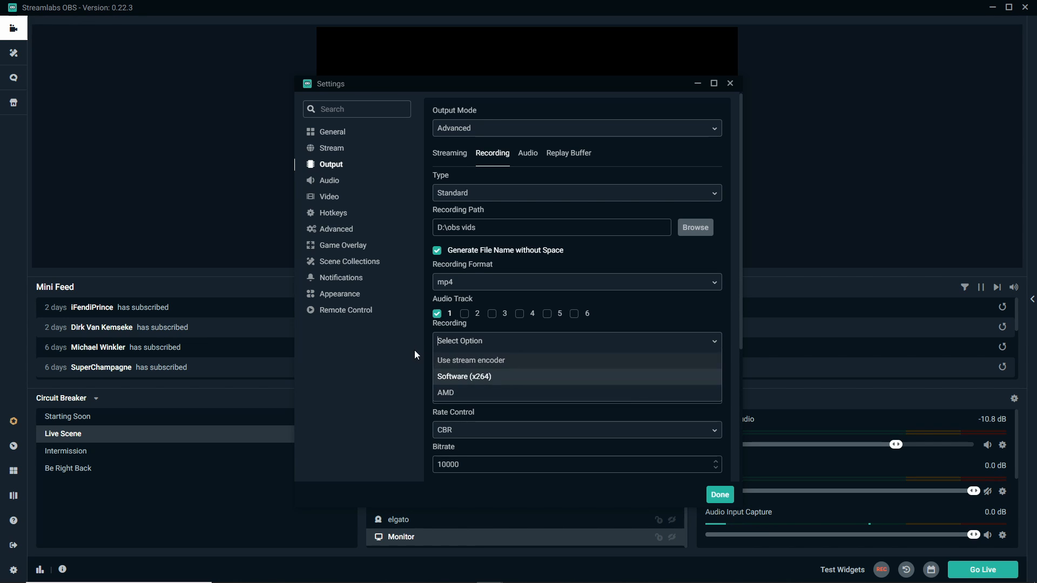
- Set the recording's CPU usage preset to faster and close the settings window
scroll(497, 374, "down", 3)
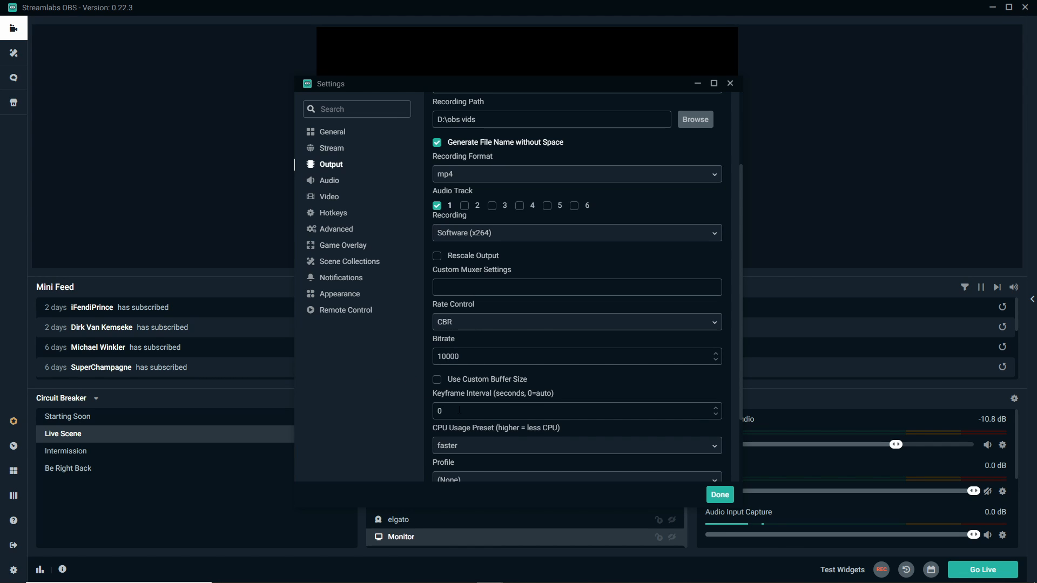
left_click(471, 446)
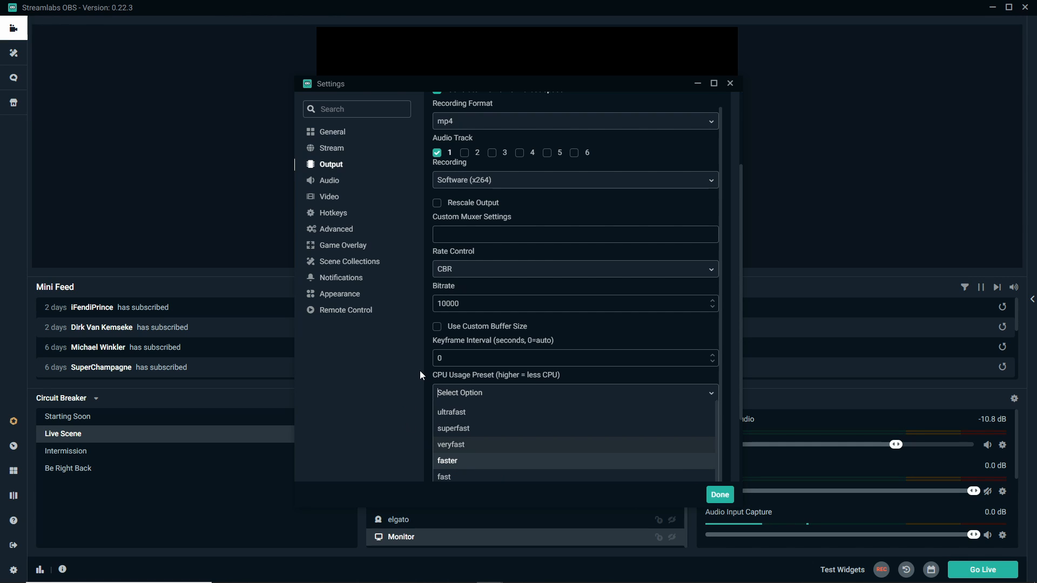
key("Return")
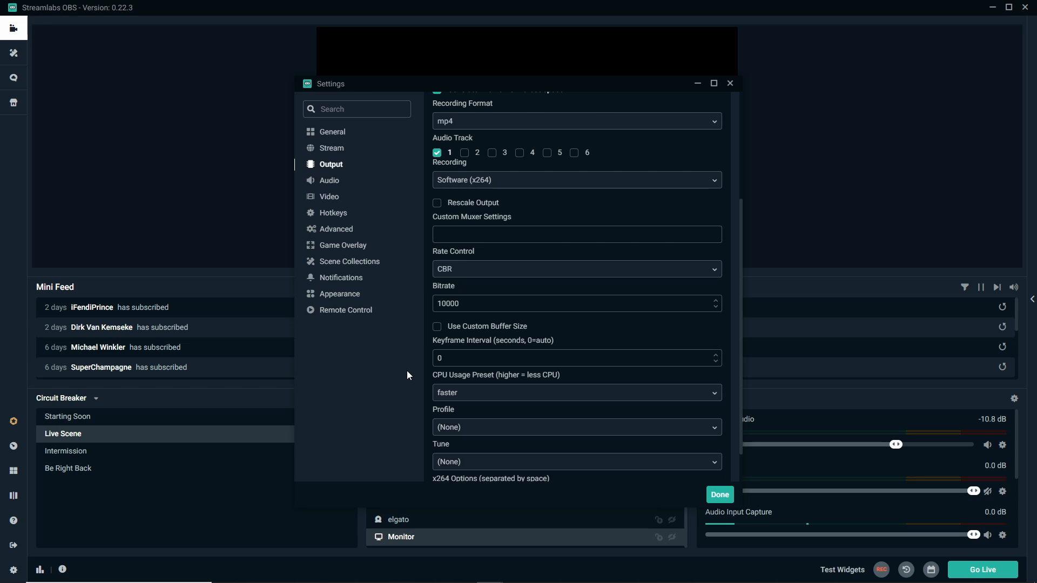
scroll(448, 394, "down", 1)
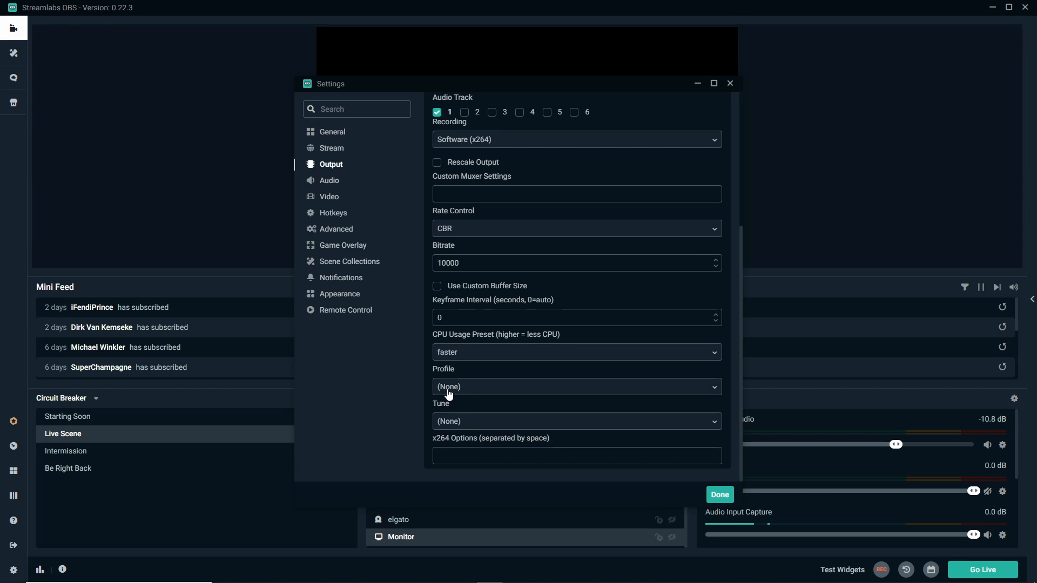
left_click(718, 496)
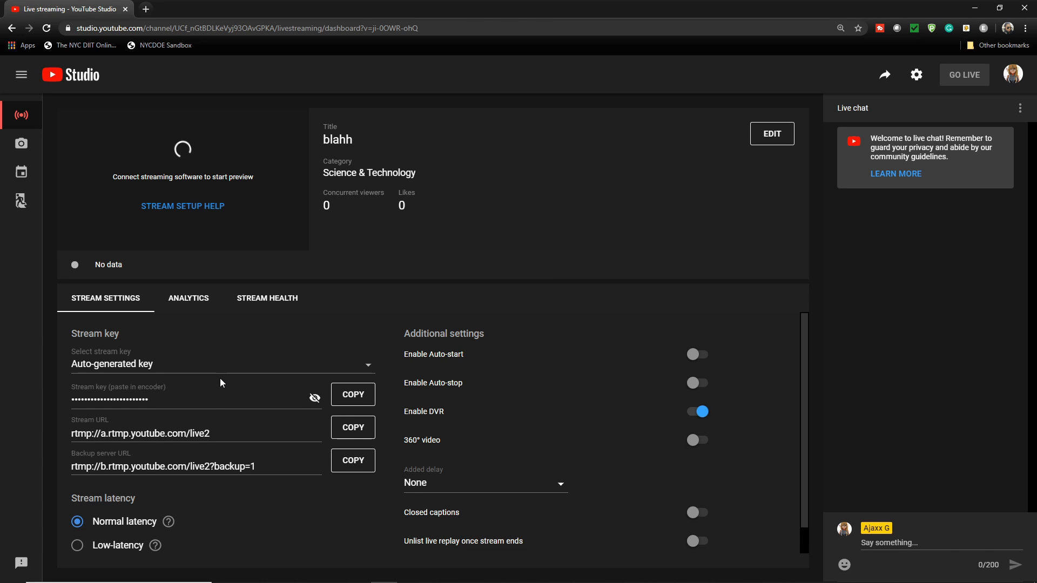
- In YouTube Studio, review the latency hints, try Ultra low-latency, and set the stream latency to Low-latency
scroll(216, 379, "down", 1)
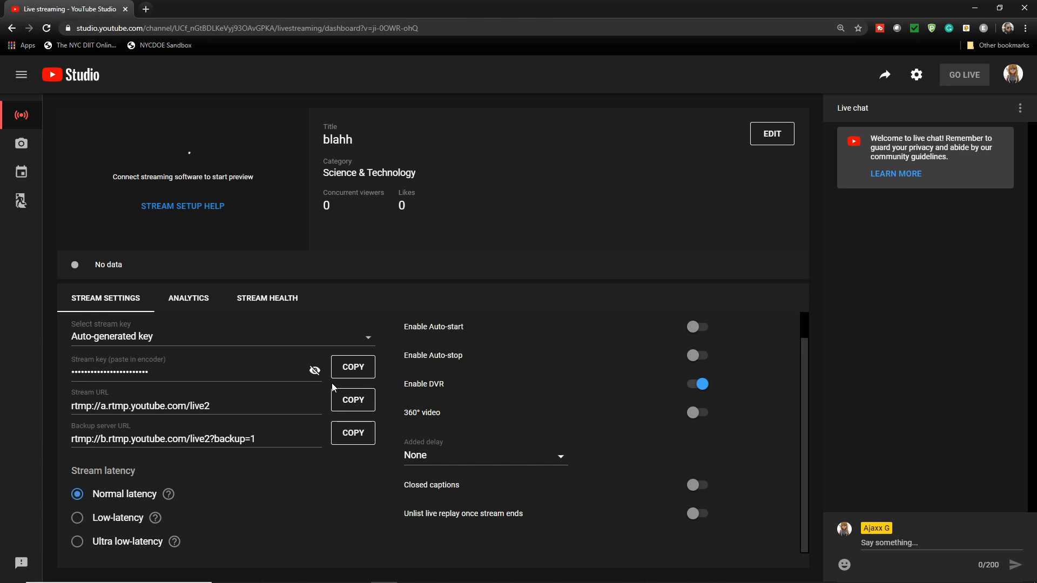
mouse_move(174, 500)
mouse_move(155, 520)
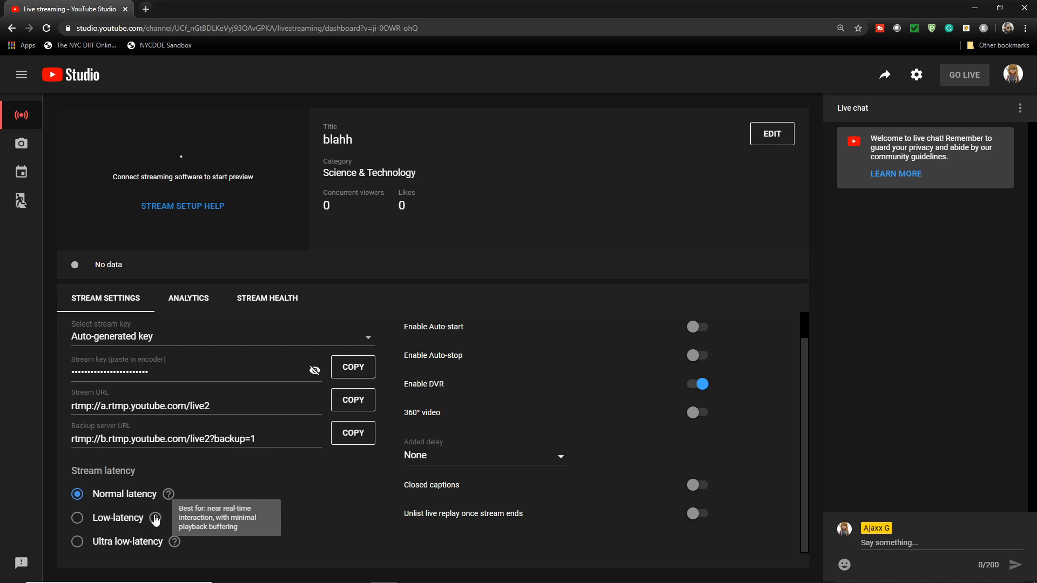
mouse_move(170, 545)
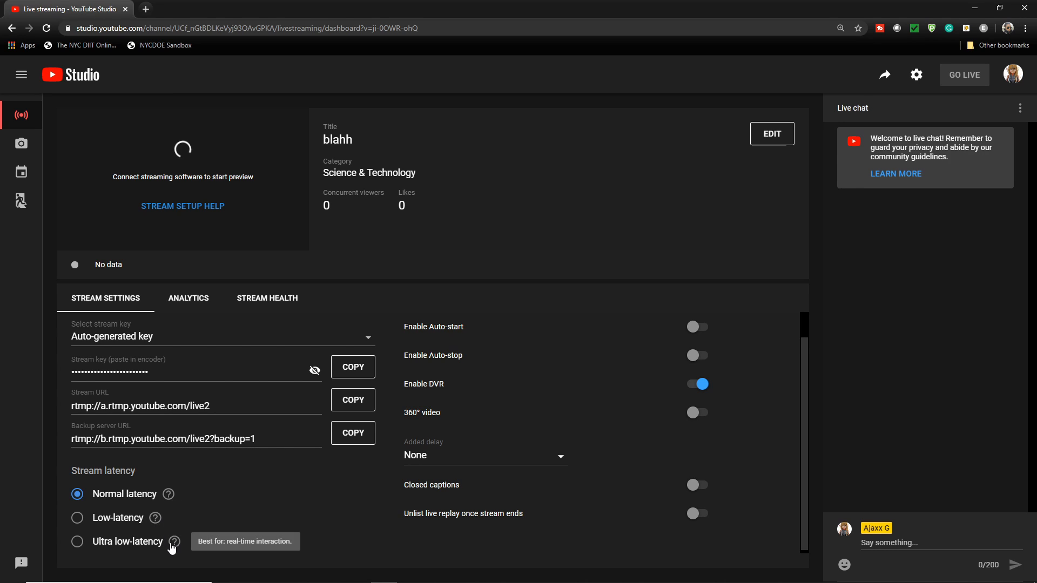
left_click(92, 544)
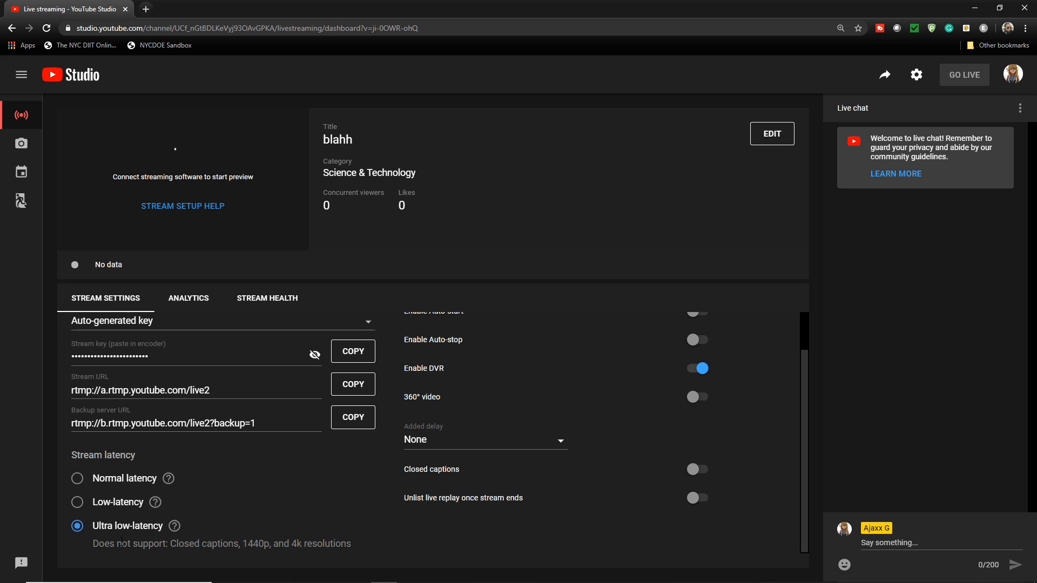
left_click(84, 503)
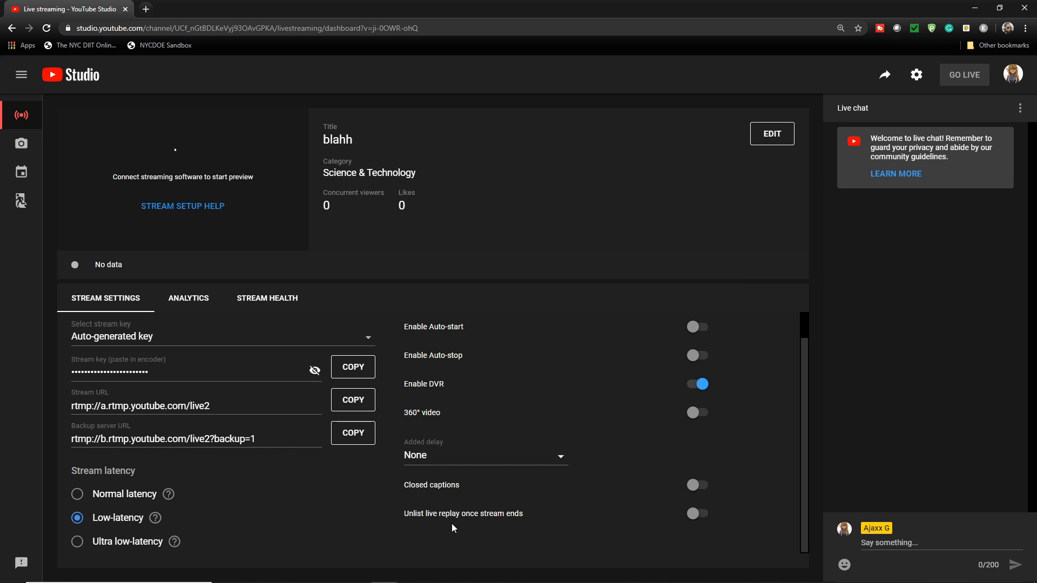
mouse_move(174, 544)
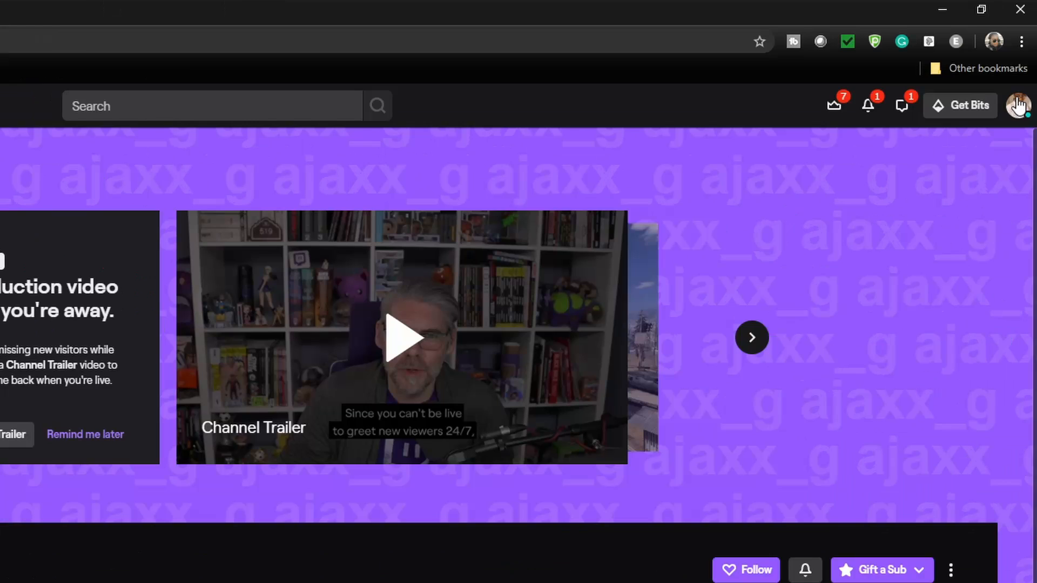
- Switch to Twitch, open the channel preferences in the Creator Dashboard, and examine the latency mode options
left_click(1016, 71)
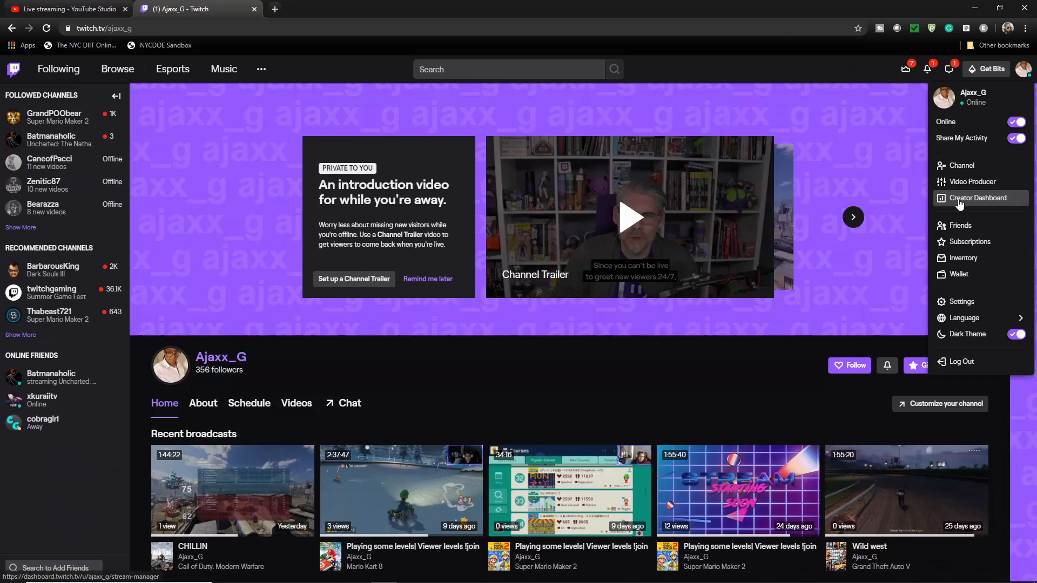
left_click(959, 200)
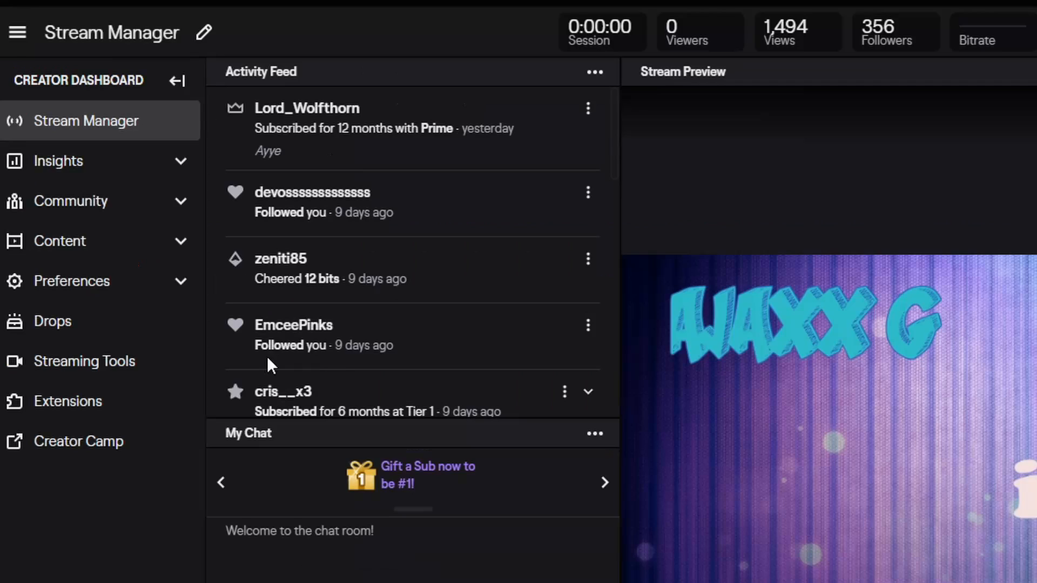
left_click(116, 289)
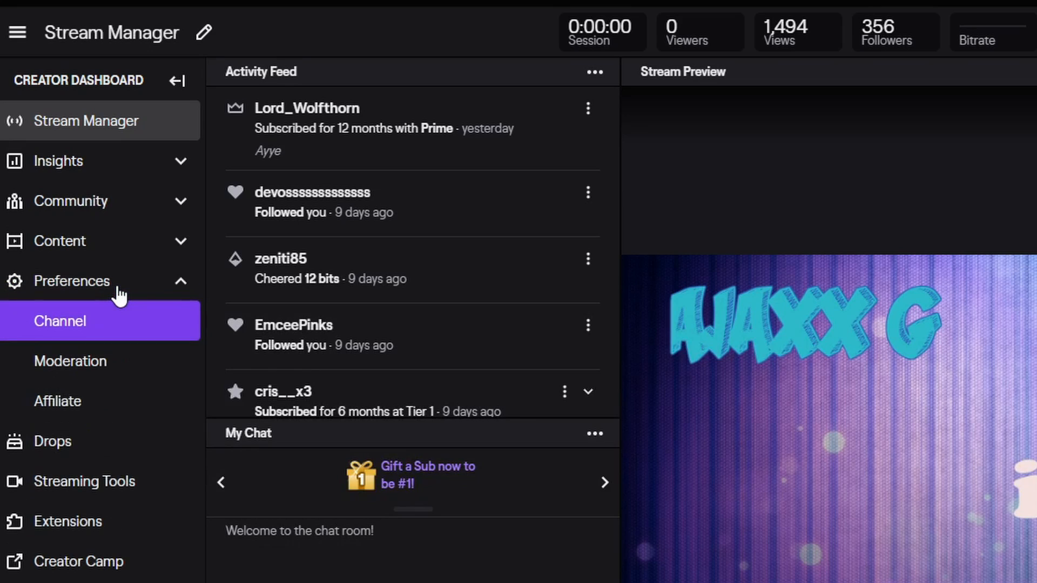
left_click(97, 326)
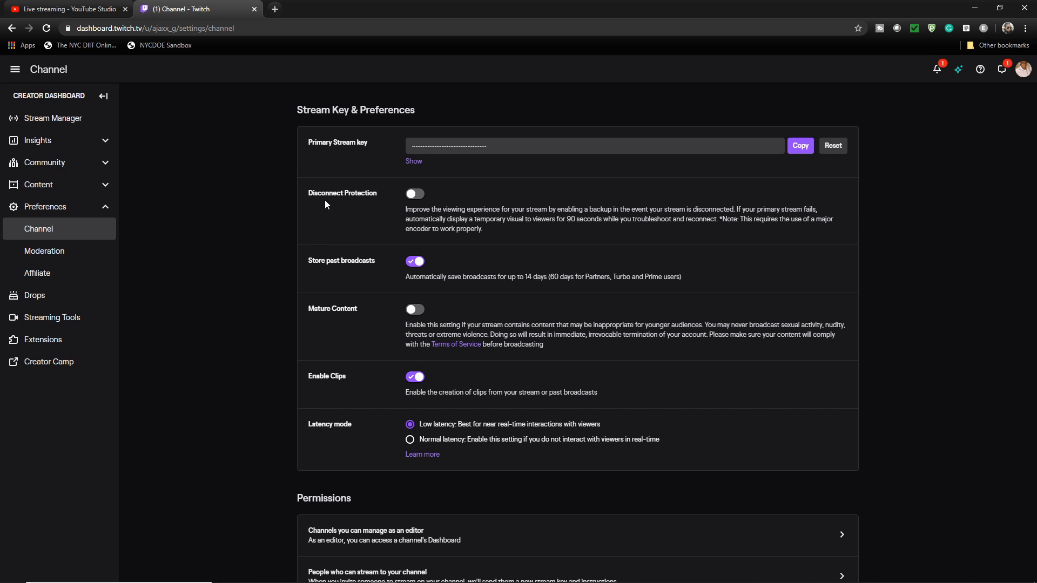
scroll(324, 219, "down", 1)
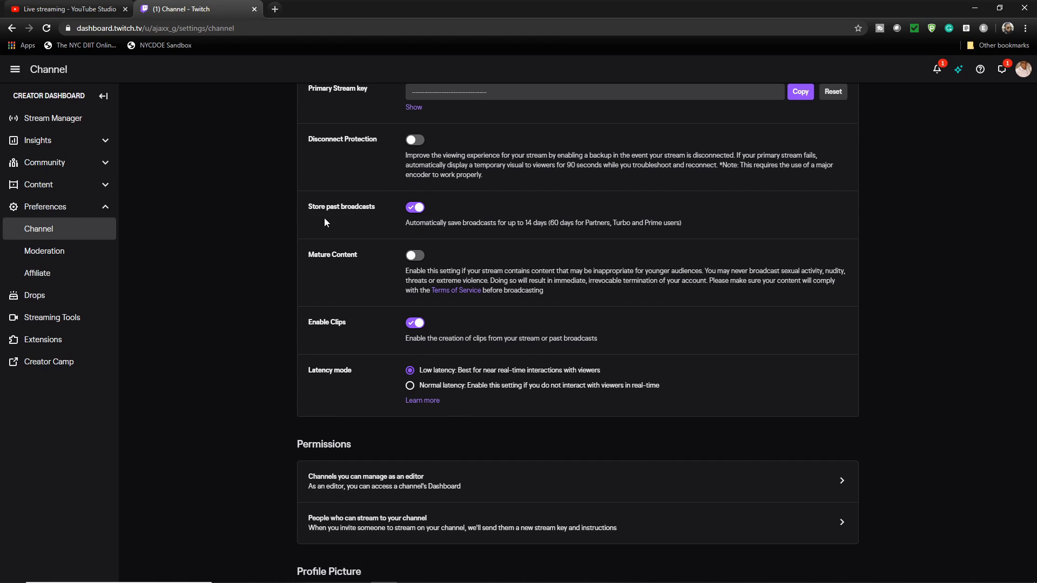
scroll(324, 222, "down", 1)
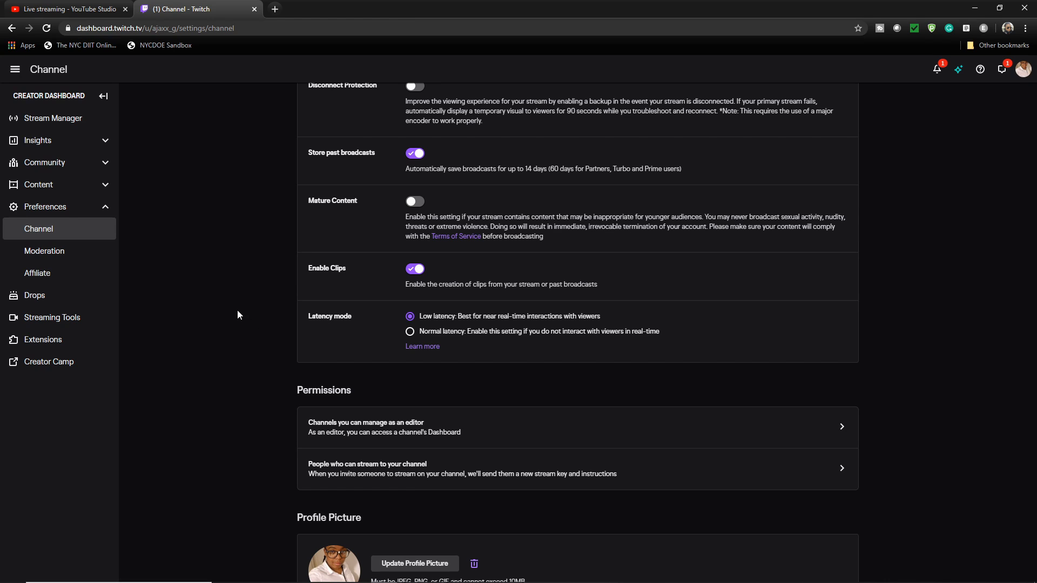
scroll(236, 314, "up", 2)
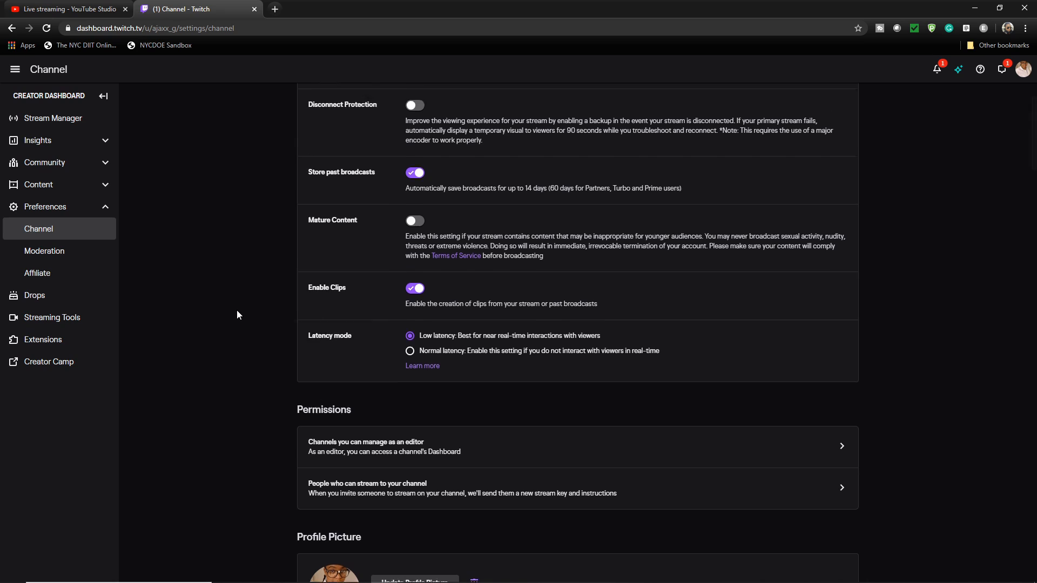